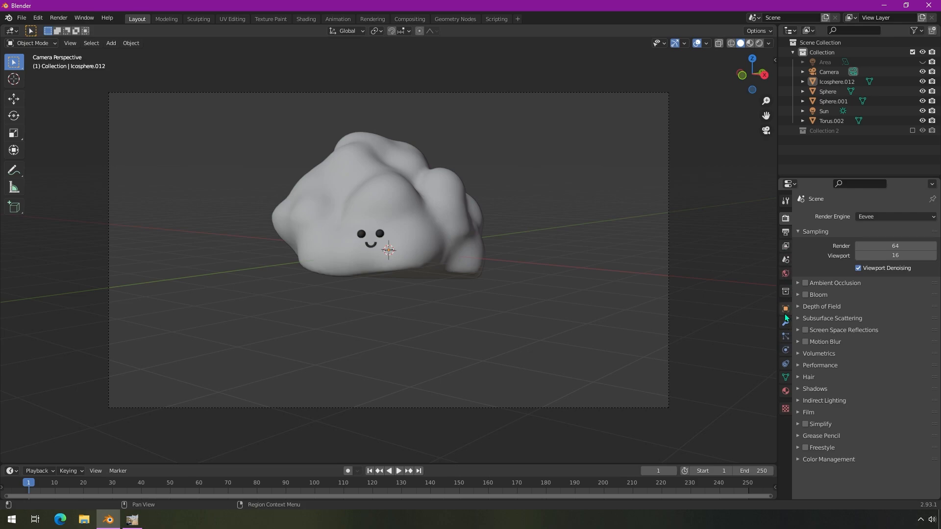
# Enable a transparent film background for the Eevee scene and render the frame.
pyautogui.click(813, 412)
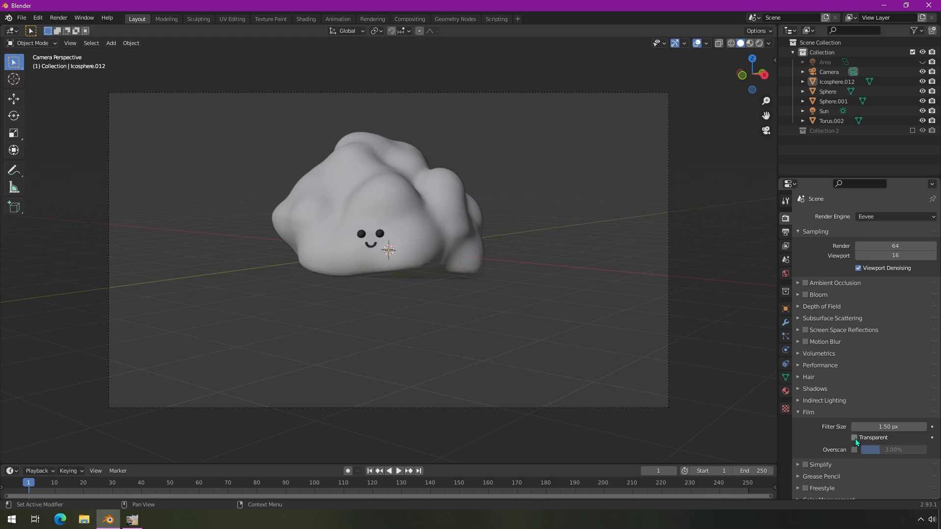
pyautogui.press('F12')
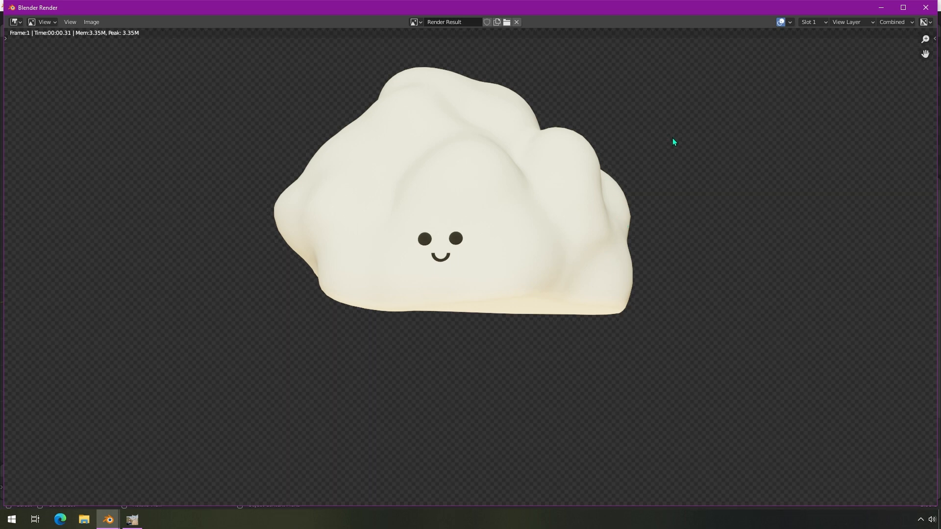
# Save the render over cloud.png in C:\tmp as an 8-bit RGBA PNG.
pyautogui.click(91, 22)
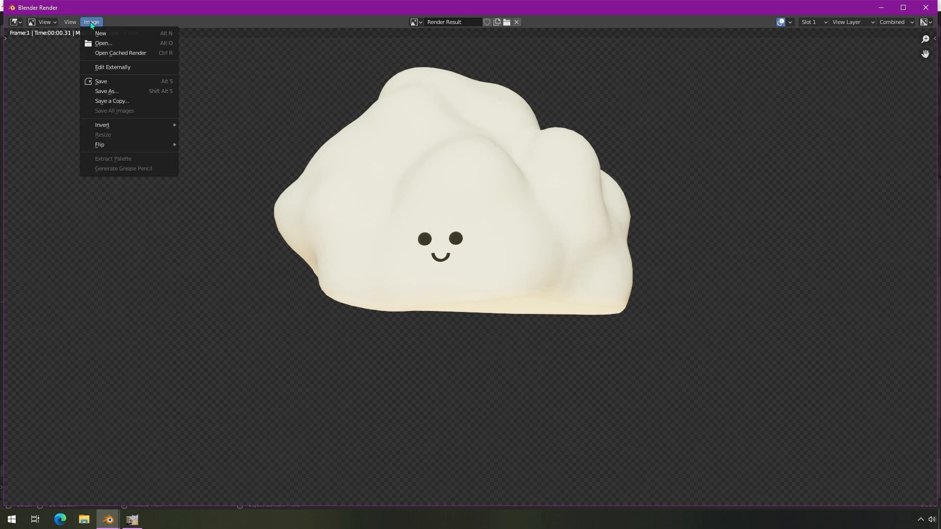
pyautogui.click(110, 91)
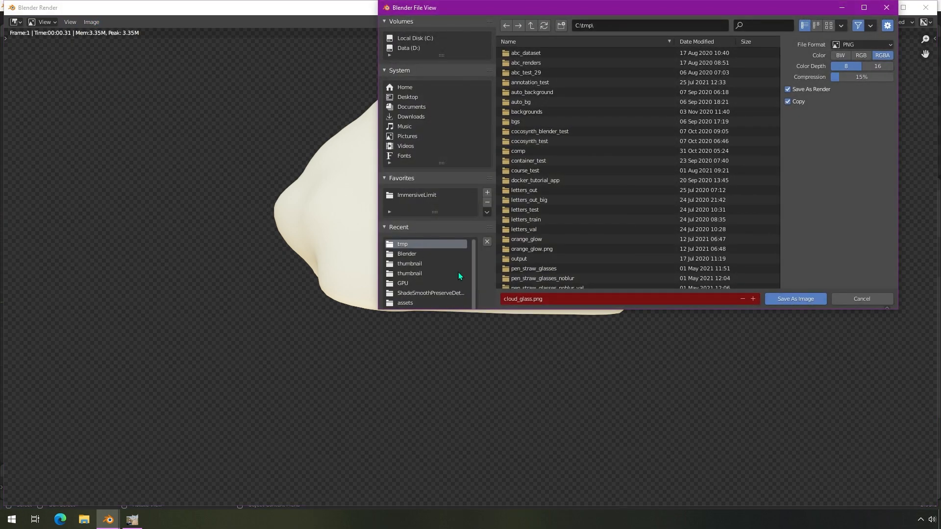
pyautogui.scroll(-4, 553, 250)
pyautogui.scroll(-12, 548, 265)
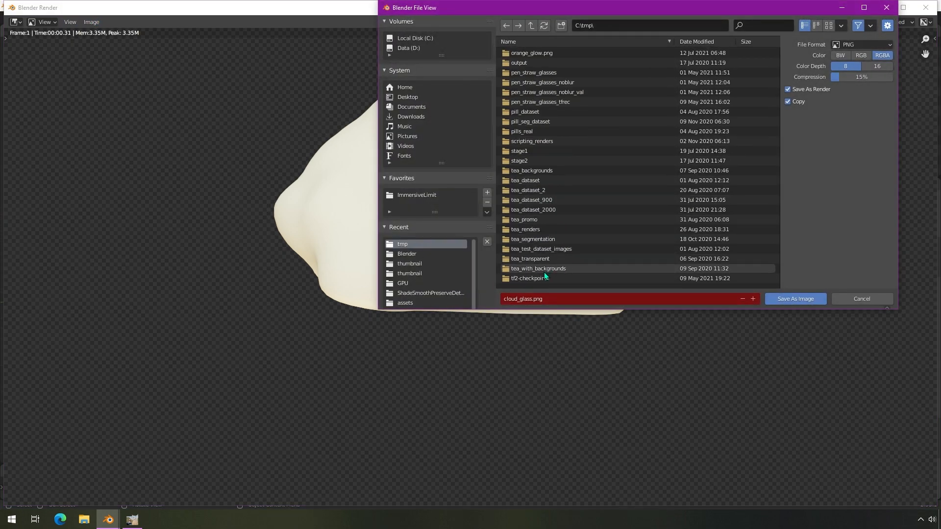
pyautogui.click(528, 206)
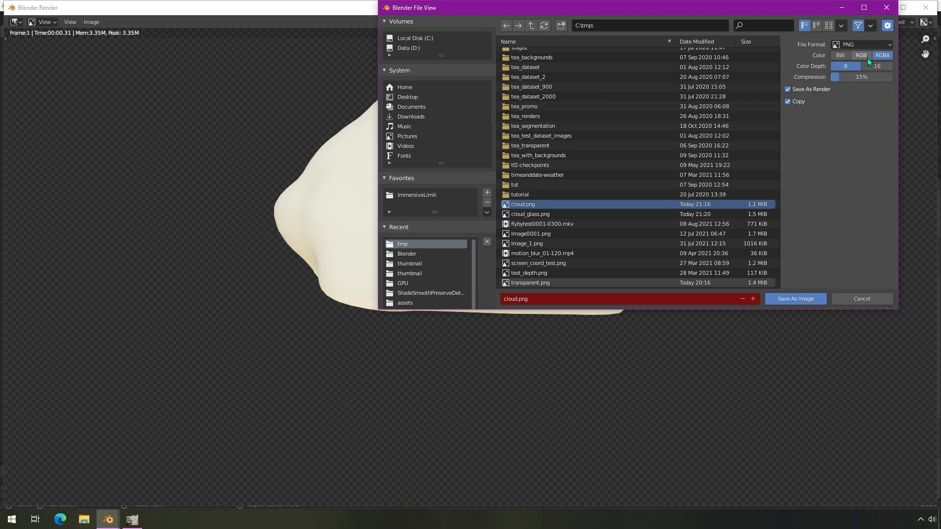
pyautogui.click(789, 299)
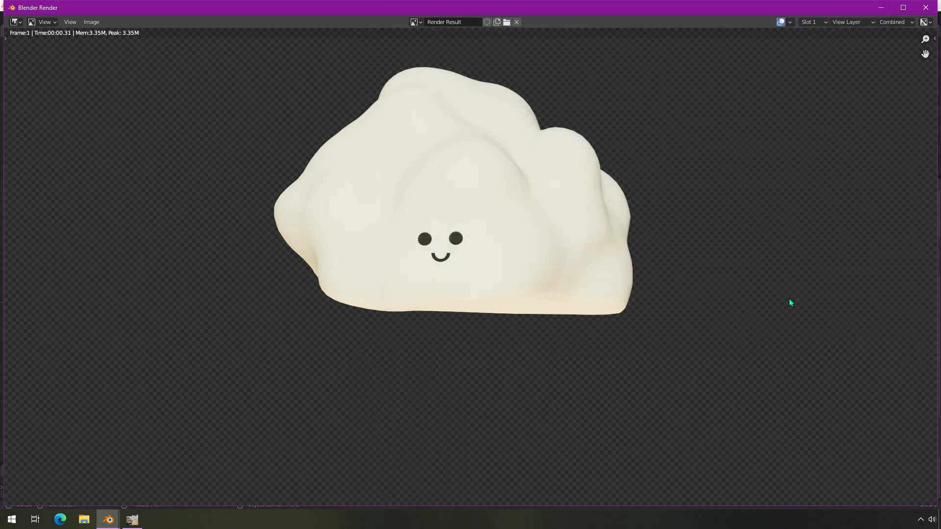
# Switch to GIMP, open cloud.png as a layer over the hiking photo, and move the cloud above the far end of the trail.
pyautogui.click(132, 520)
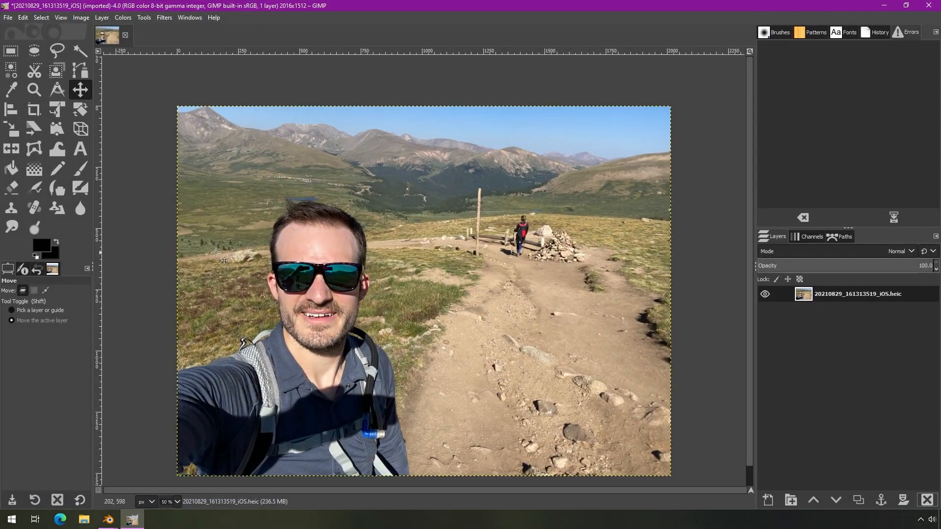
pyautogui.click(8, 17)
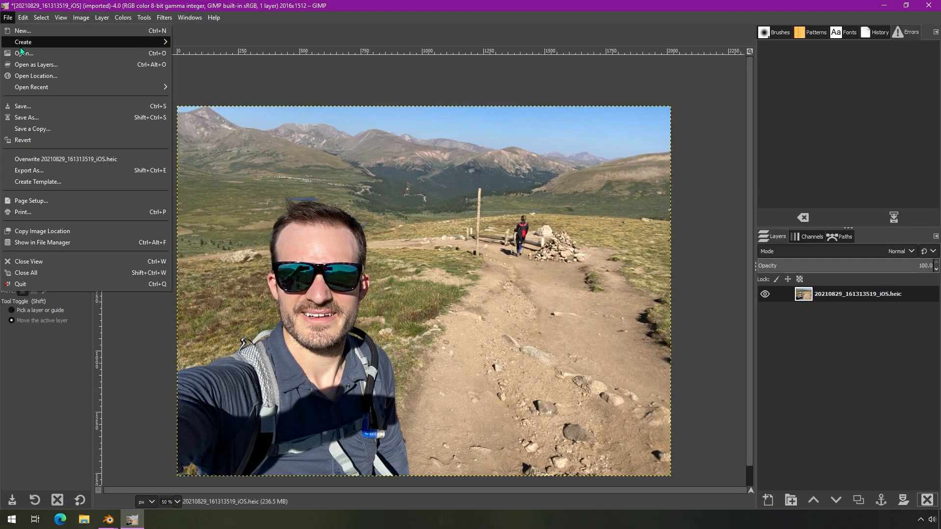
pyautogui.click(28, 66)
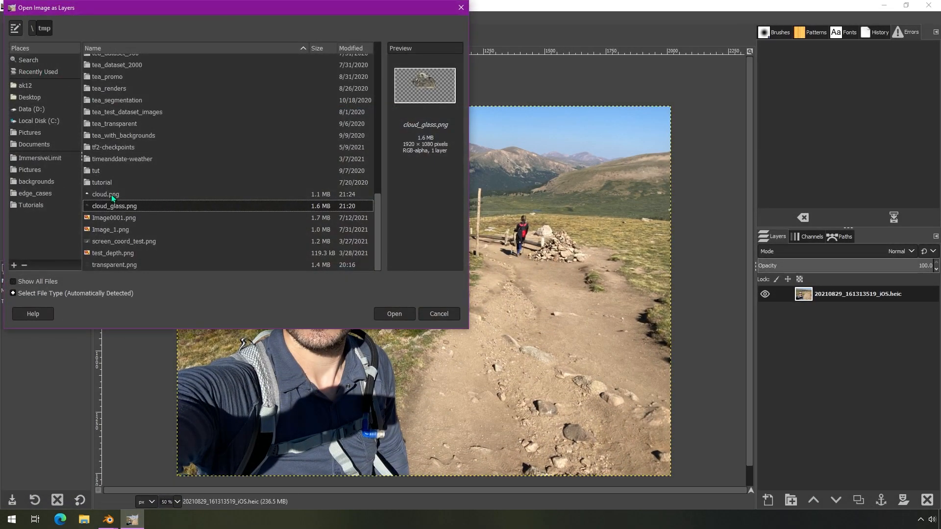
pyautogui.click(112, 194)
pyautogui.click(394, 314)
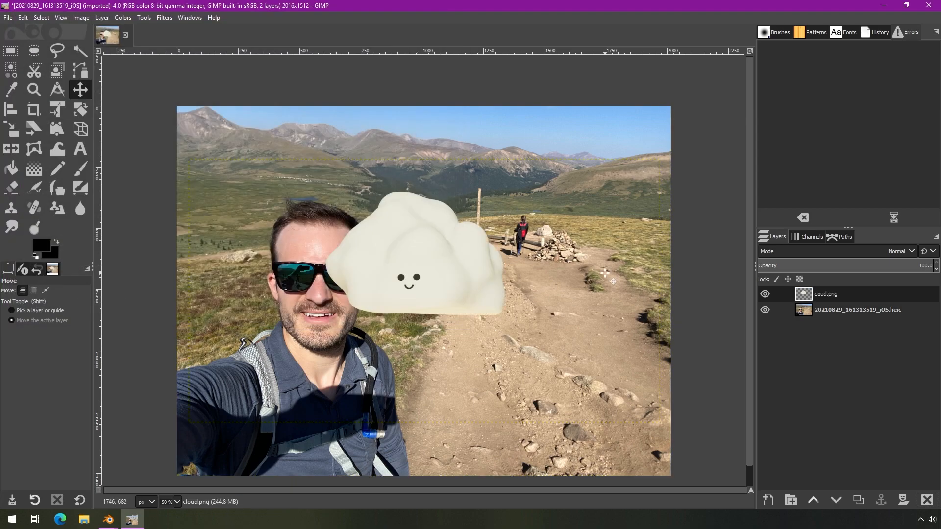
pyautogui.moveTo(429, 250); pyautogui.dragTo(520, 198)
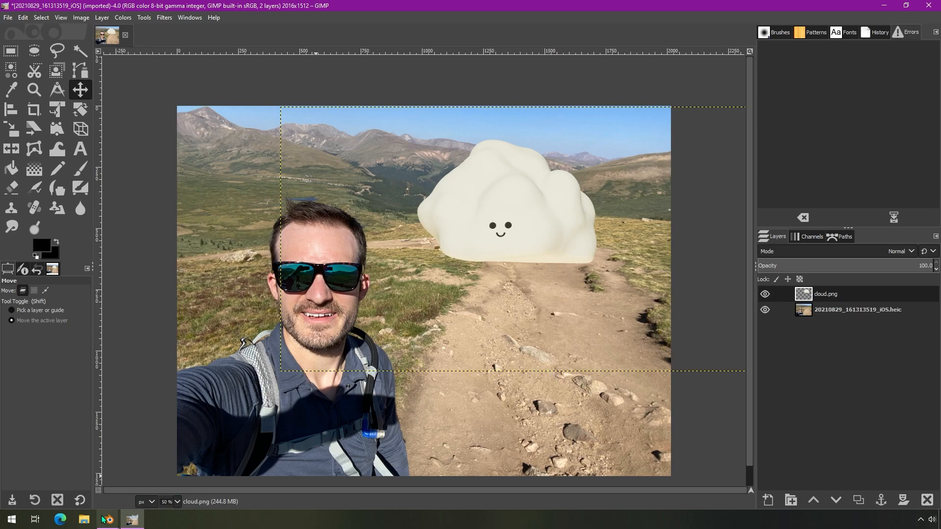
# Return to Blender, close the render window, and set the render engine to Cycles.
pyautogui.moveTo(107, 520)
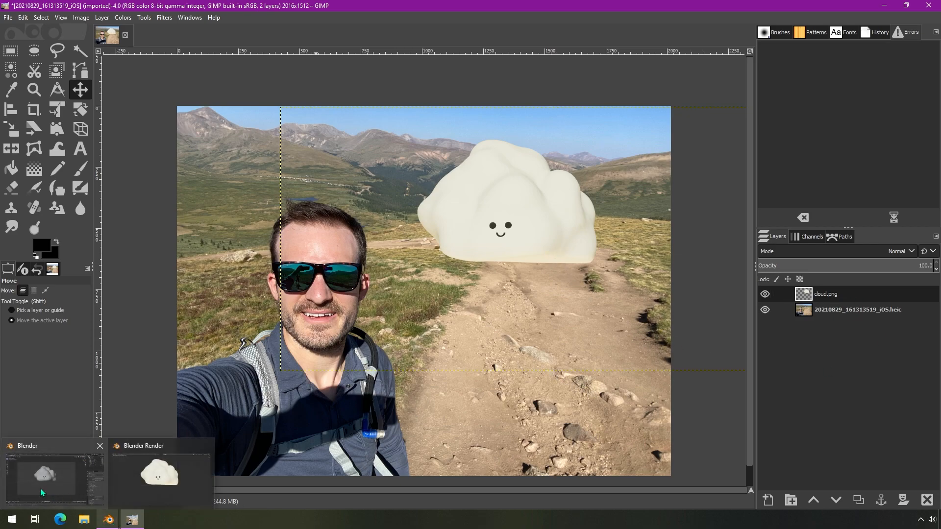
pyautogui.click(40, 489)
pyautogui.click(925, 7)
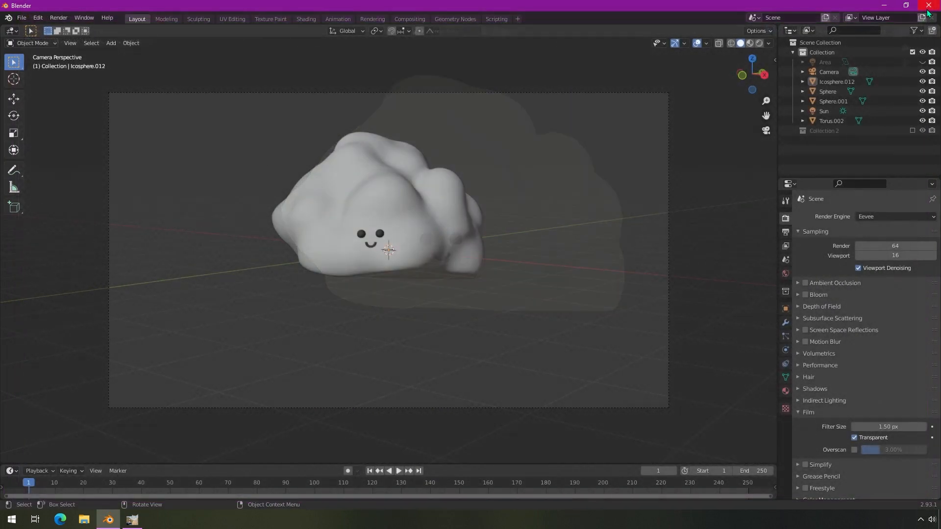
pyautogui.click(910, 216)
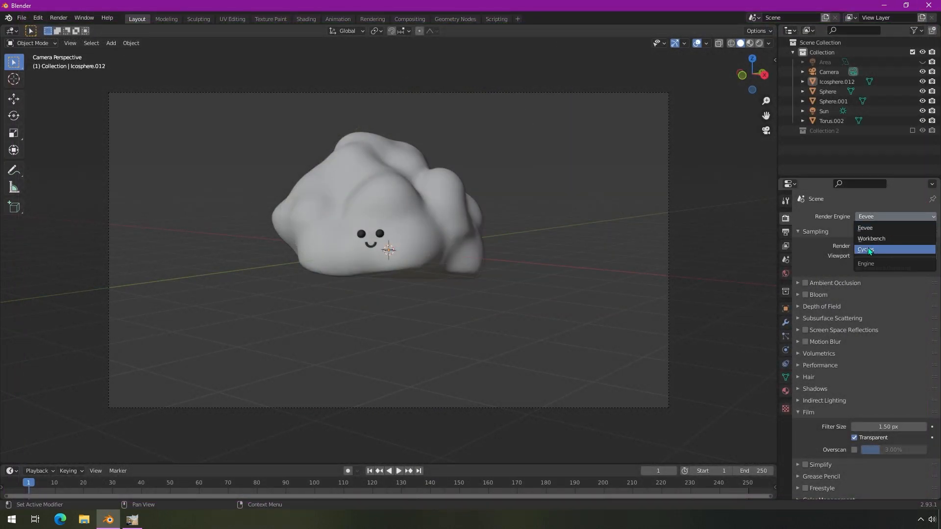
pyautogui.click(869, 248)
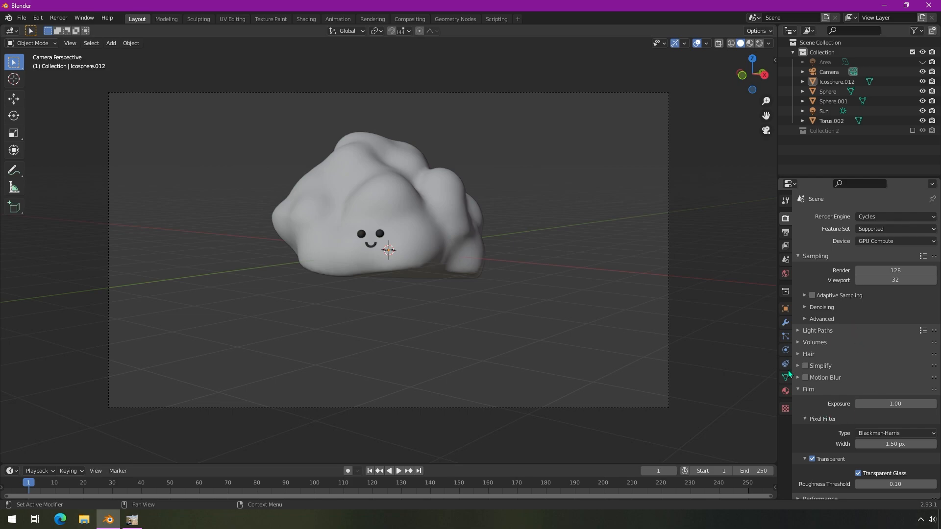
# Turn off Transparent Glass in the film settings and render the frame with Cycles, closing the render window when done.
pyautogui.click(811, 390)
pyautogui.click(810, 390)
pyautogui.click(863, 475)
pyautogui.scroll(-1, 845, 426)
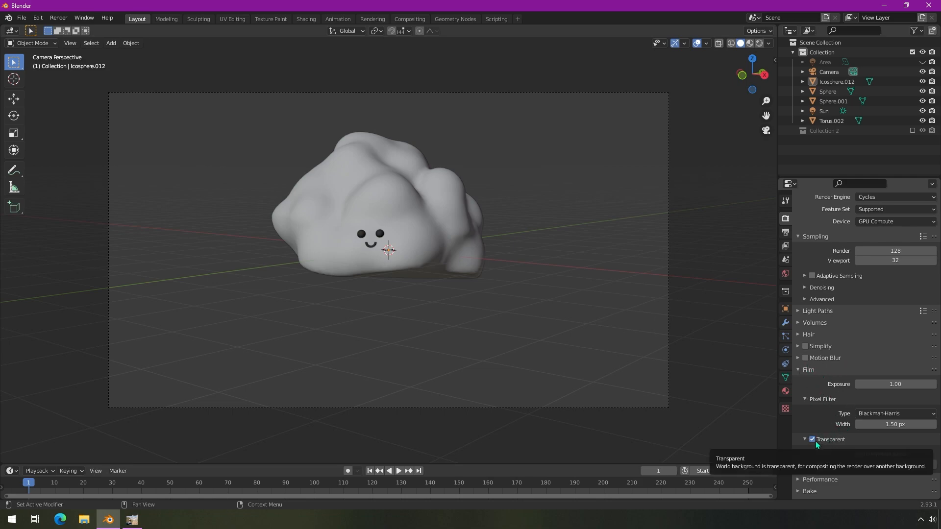
pyautogui.press('F12')
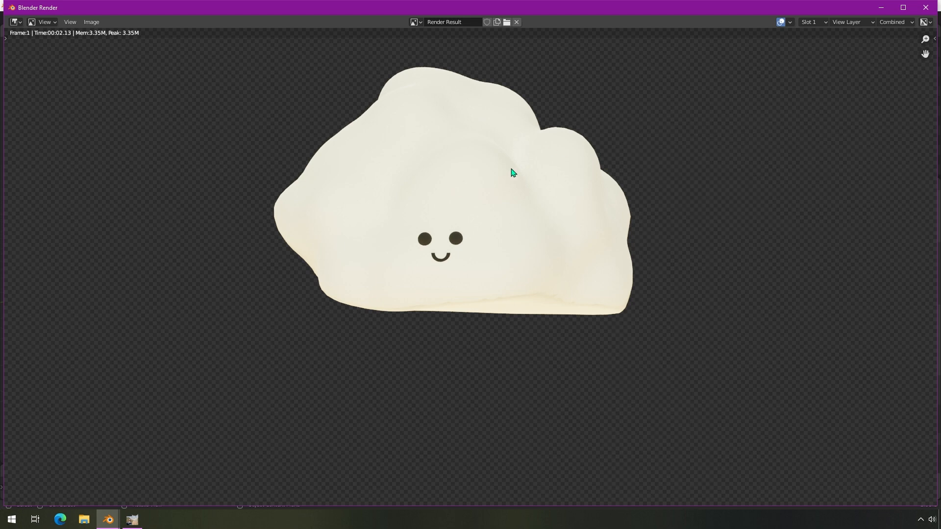
pyautogui.click(925, 8)
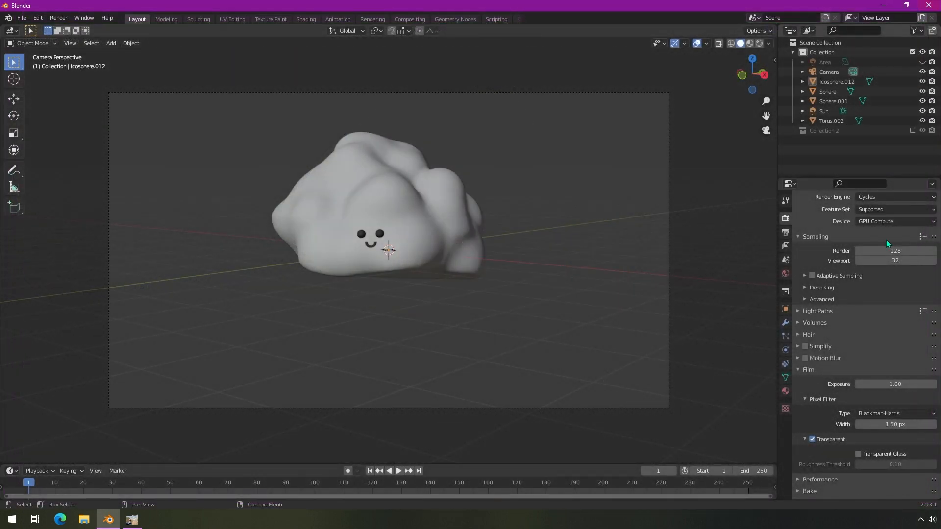
# Enable Transparent Glass in the film settings and assign the existing Glass material to the cloud mesh.
pyautogui.click(859, 454)
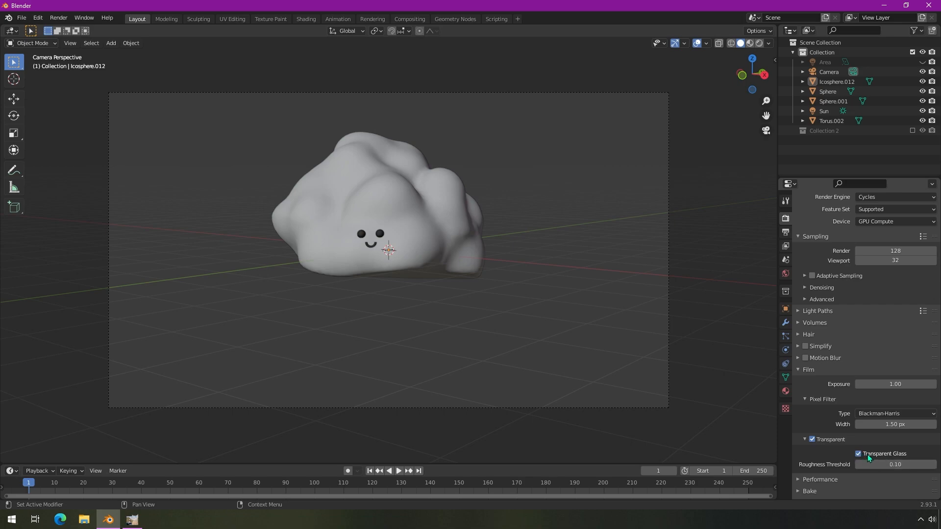
pyautogui.click(431, 207)
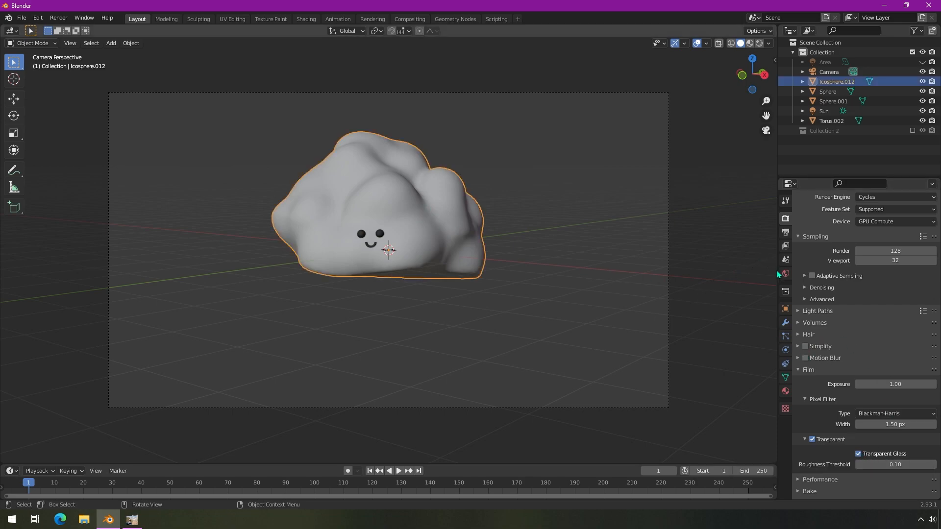
pyautogui.click(785, 391)
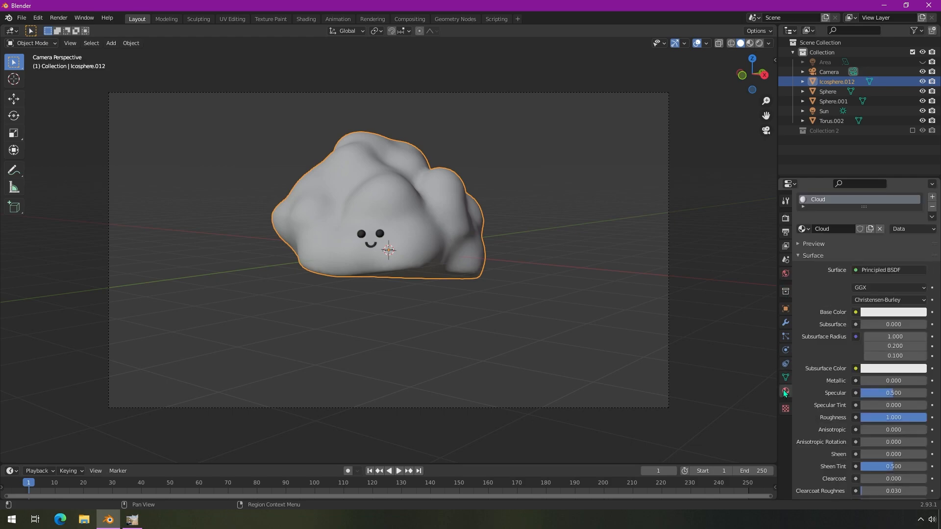
pyautogui.click(804, 229)
pyautogui.click(823, 253)
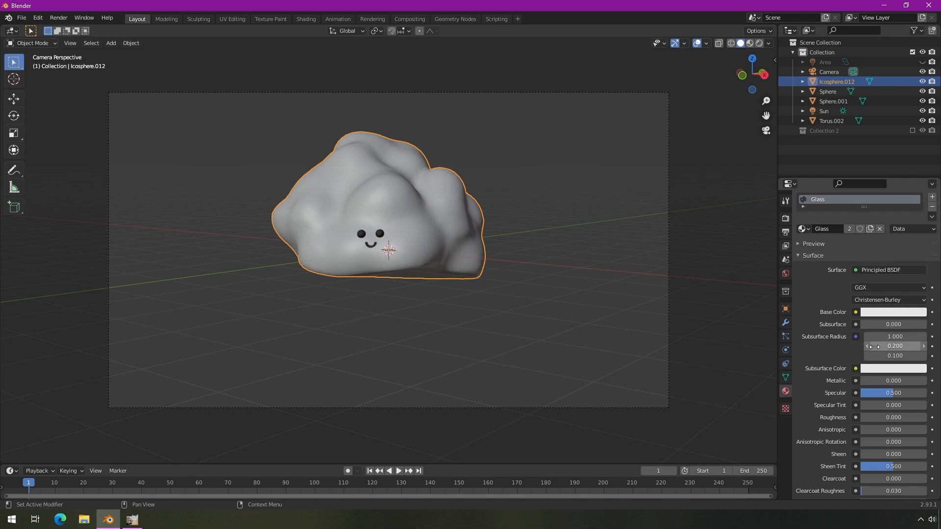
# Review the Glass material's surface settings, including Transmission, and render the glass cloud.
pyautogui.scroll(-3, 891, 365)
pyautogui.scroll(-3, 891, 371)
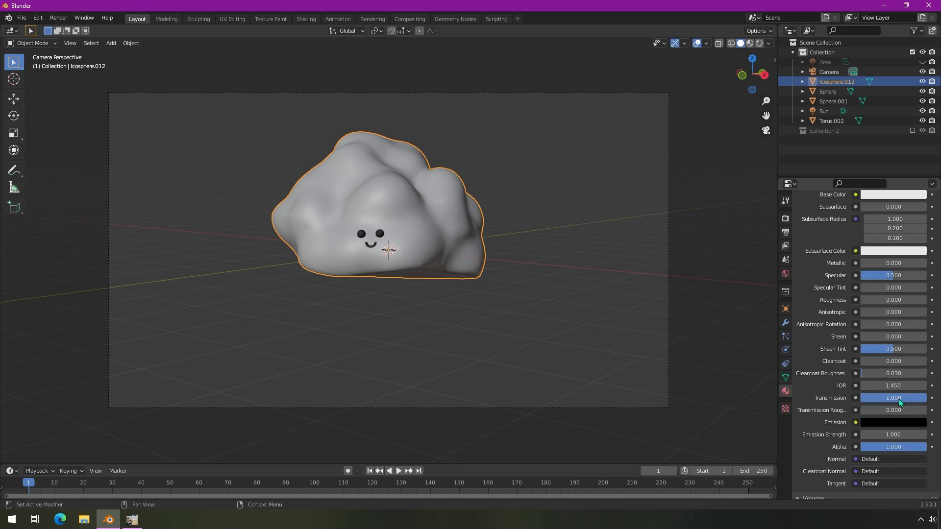
pyautogui.scroll(1, 904, 356)
pyautogui.scroll(6, 904, 356)
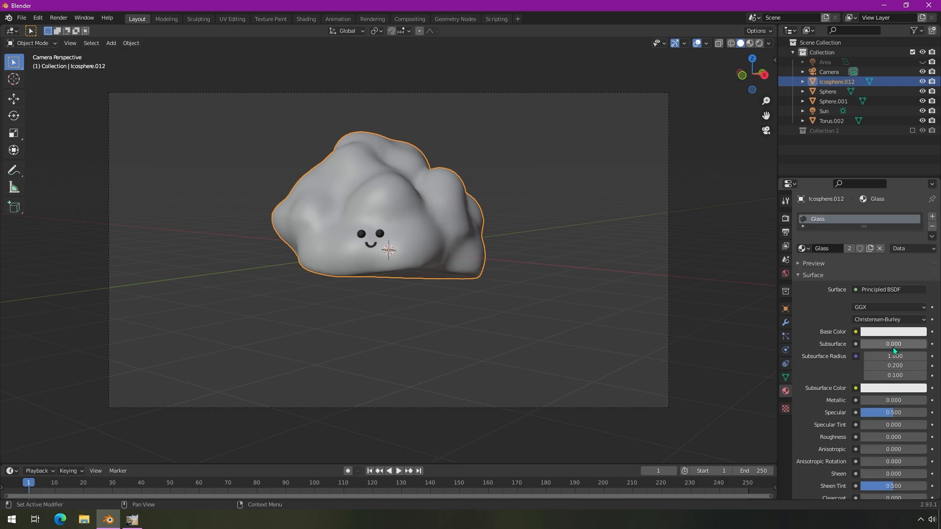
pyautogui.press('F12')
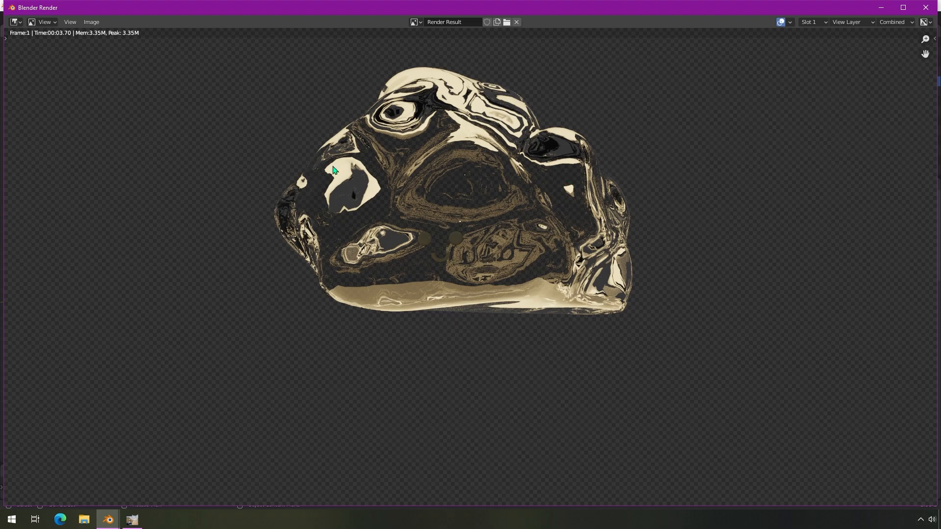
# Save the glass render over cloud_glass.png as an RGBA PNG and close the render window.
pyautogui.click(88, 23)
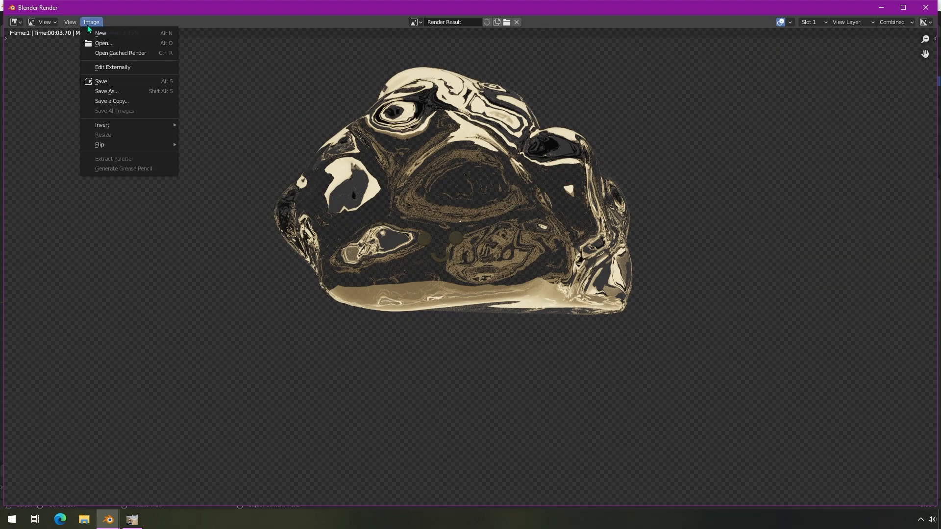
pyautogui.click(117, 92)
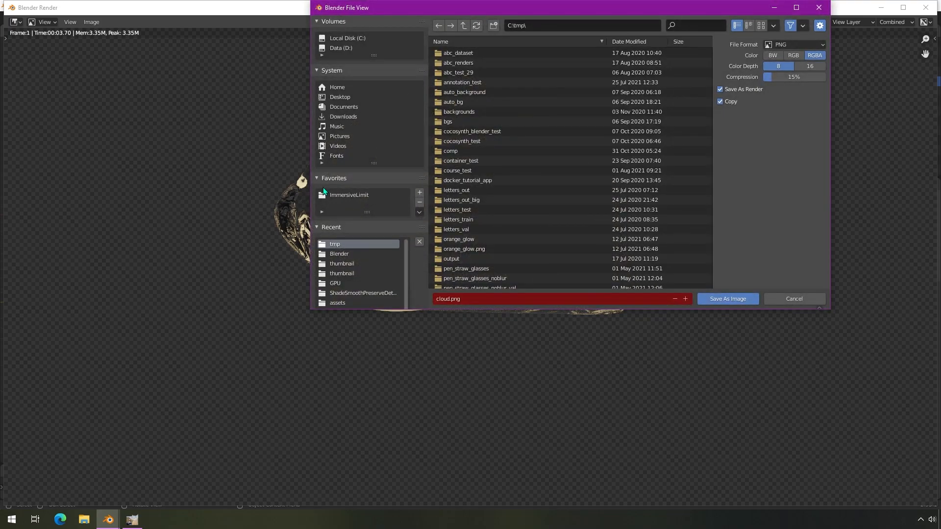
pyautogui.scroll(-10, 524, 240)
pyautogui.click(467, 213)
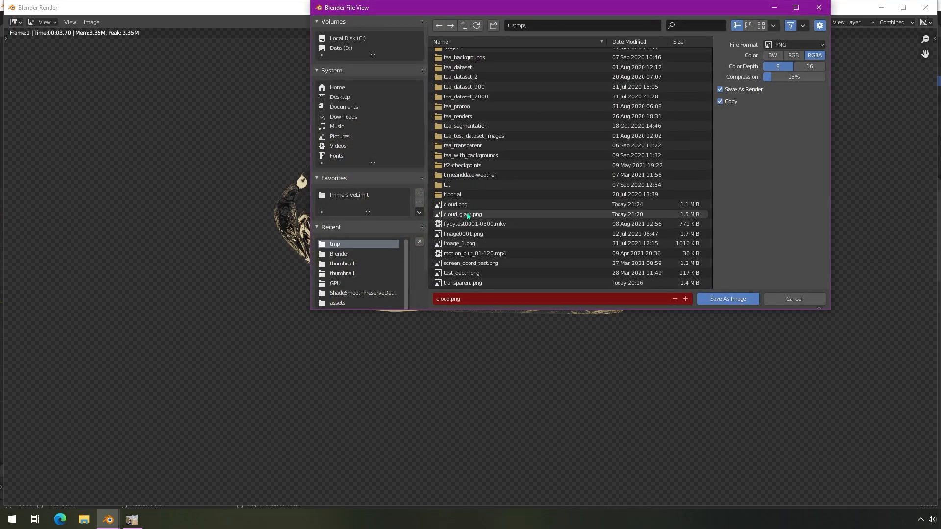
pyautogui.click(740, 300)
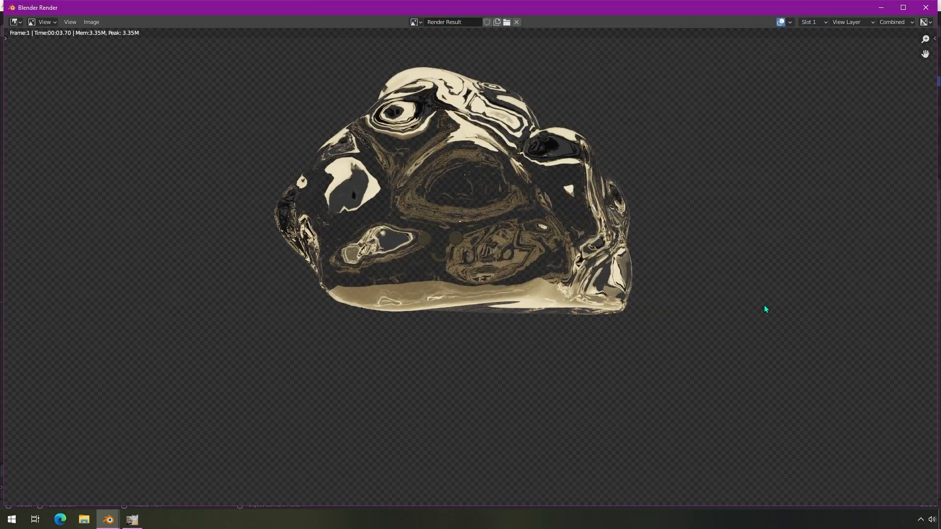
pyautogui.click(925, 9)
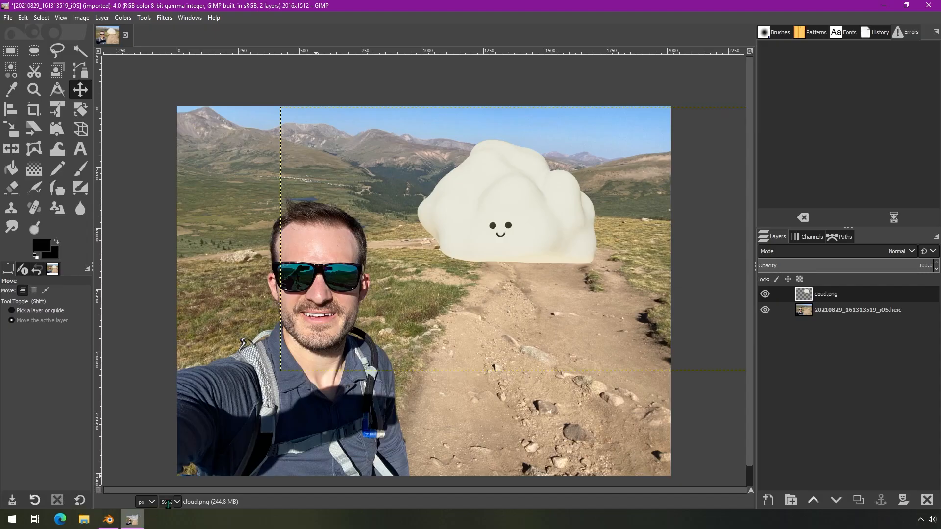
# In GIMP, open cloud_glass.png as a layer and move the glass cloud onto the trail just below the white cloud.
pyautogui.click(9, 19)
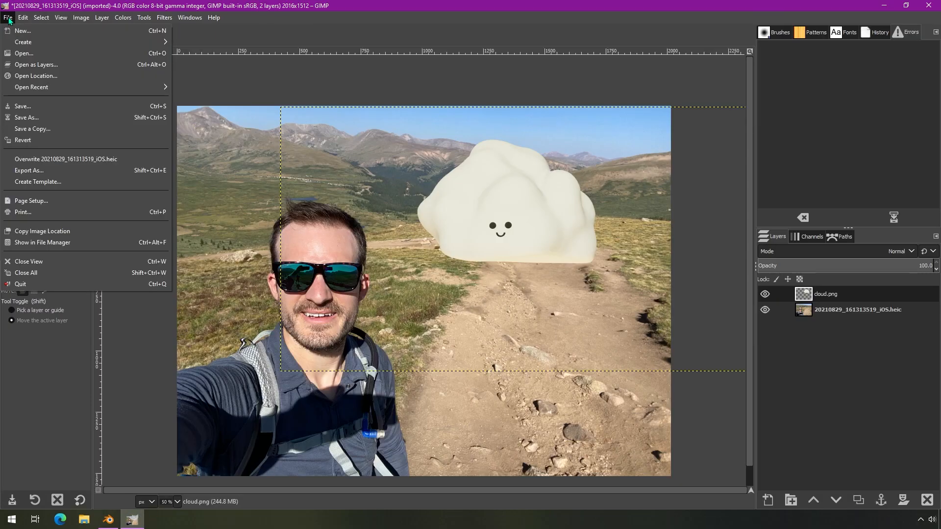
pyautogui.click(35, 65)
pyautogui.click(119, 206)
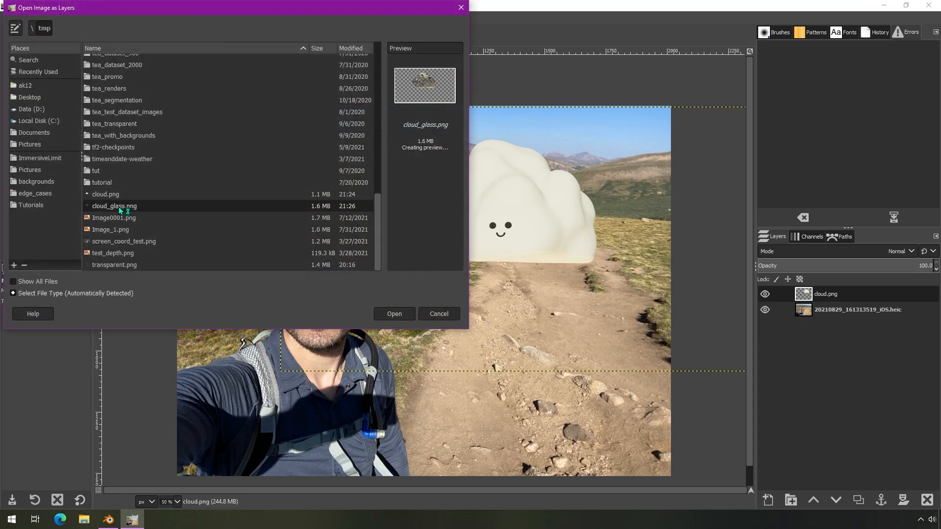
pyautogui.click(395, 313)
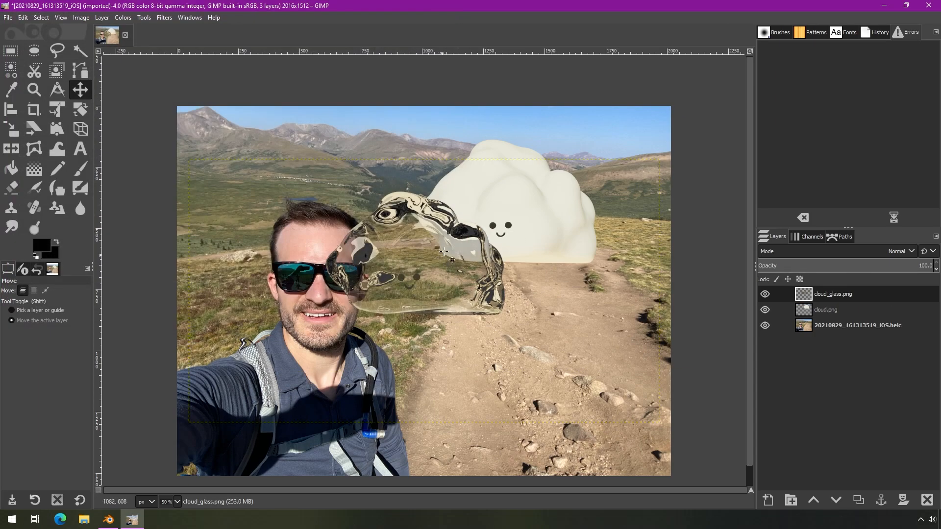
pyautogui.moveTo(427, 234); pyautogui.dragTo(501, 249)
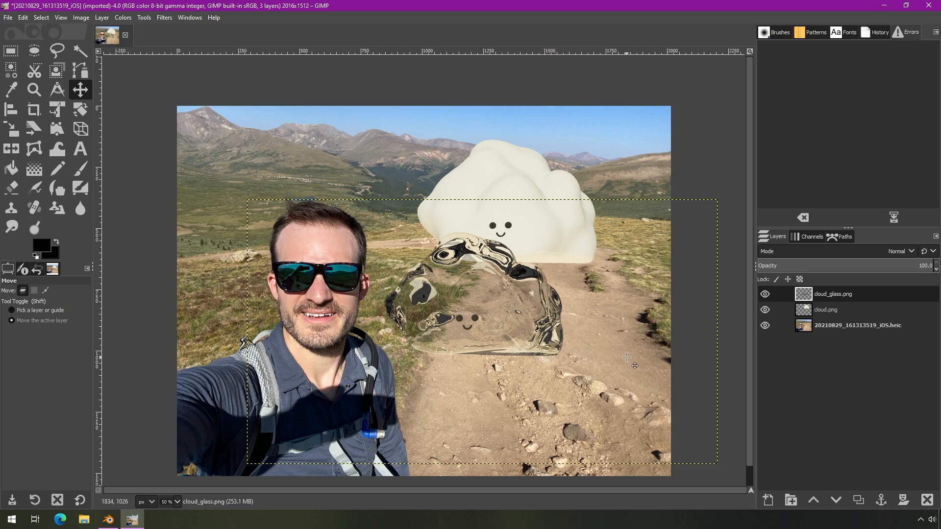
pyautogui.click(849, 331)
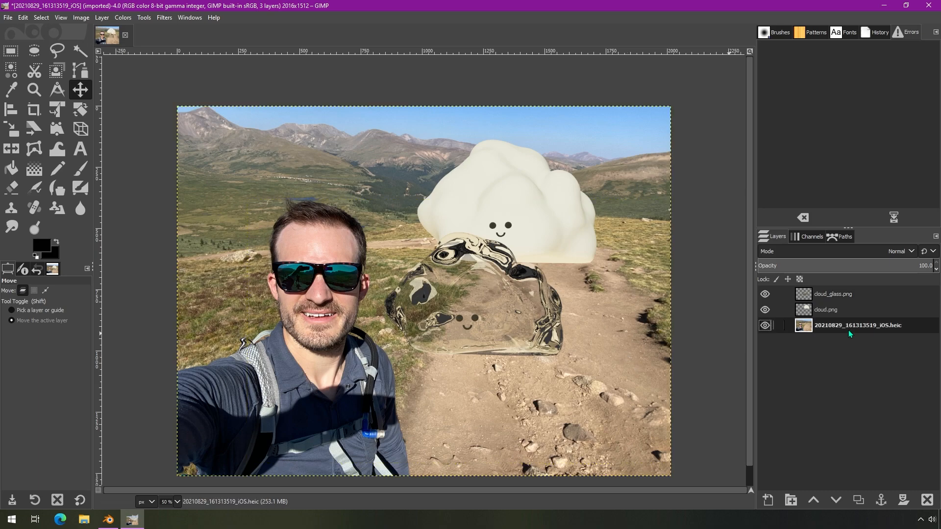